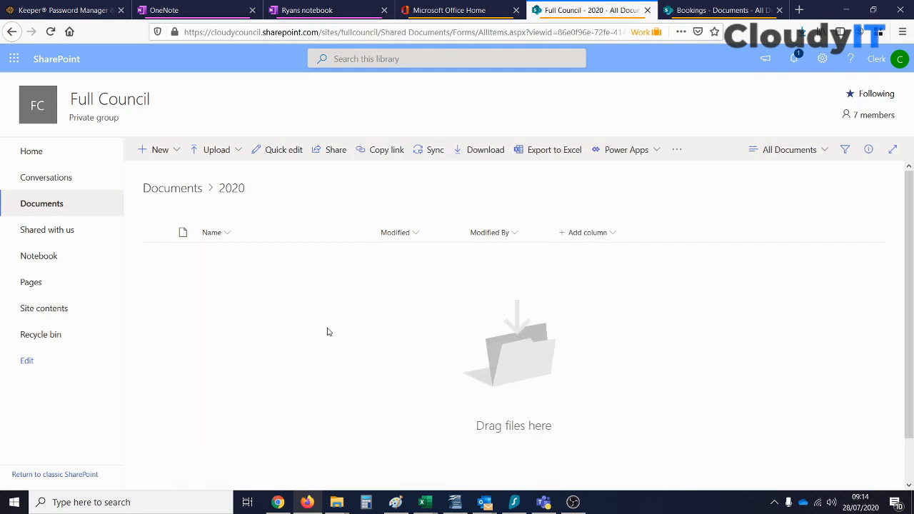
- Create a folder named "A, January" inside the 2020 folder of the Full Council document library
{"action": "left_click", "coordinate": [152, 151]}
{"action": "left_click", "coordinate": [158, 169]}
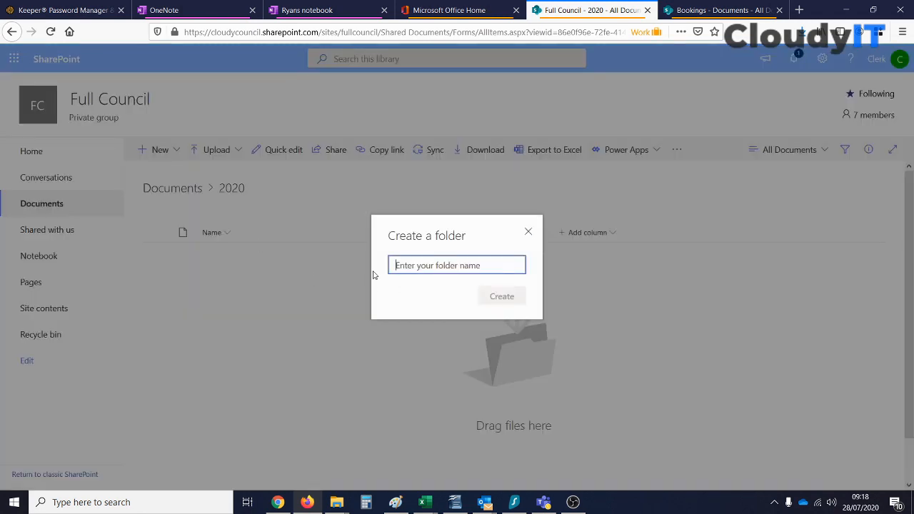
{"action": "type", "text": "A"}
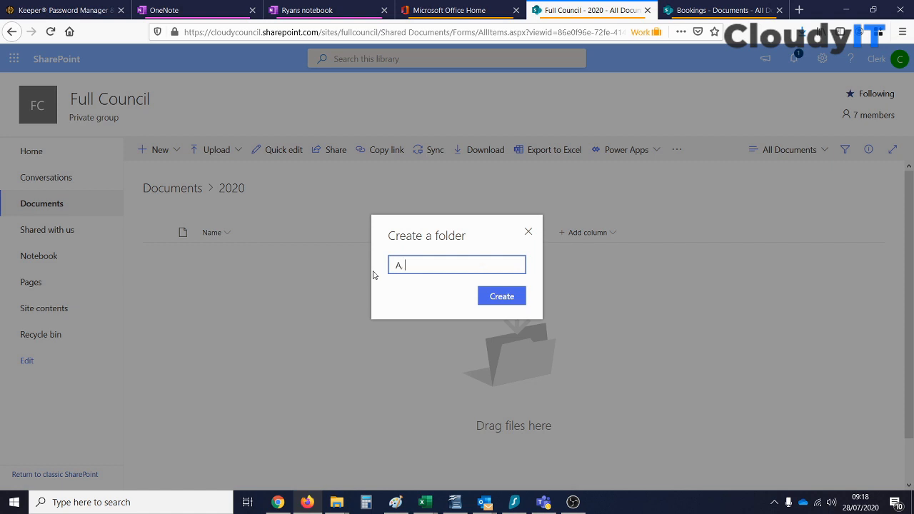
{"action": "type", "text": ", January"}
{"action": "left_click", "coordinate": [502, 297]}
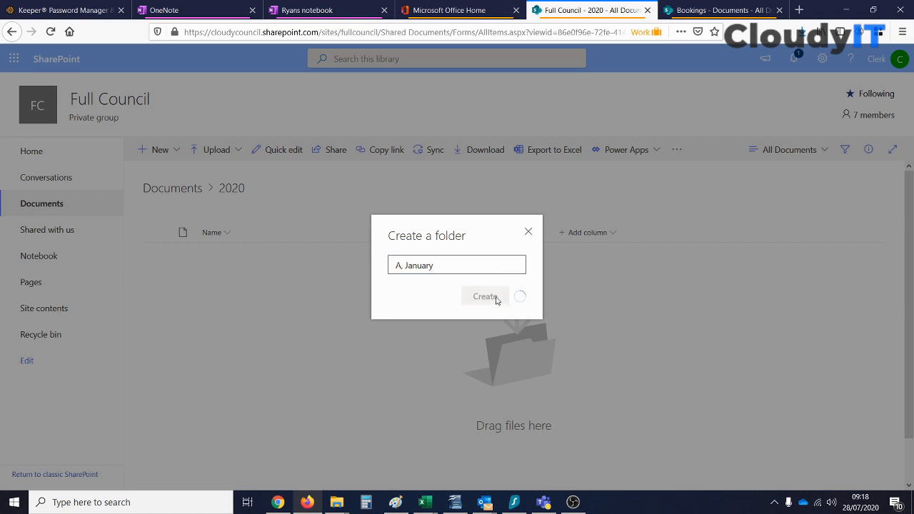
- Create the remaining monthly folders in 2020 in the same lettered pattern, from "B, Febuary" and "C, March" through "L, December"
{"action": "left_click", "coordinate": [158, 150]}
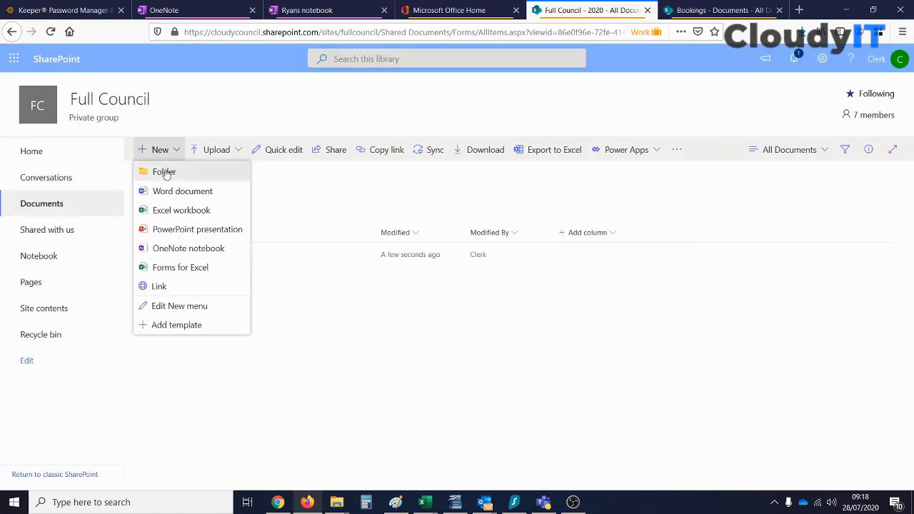
{"action": "left_click", "coordinate": [160, 171]}
{"action": "type", "text": "B,"}
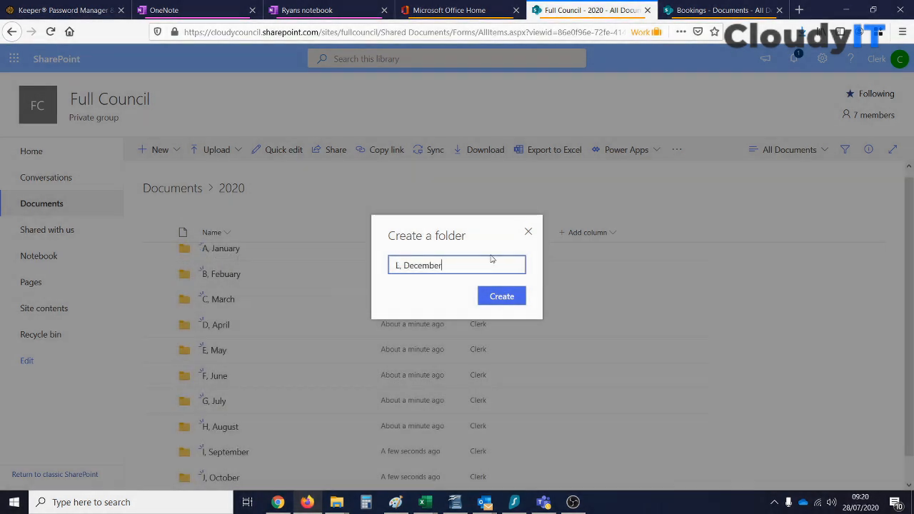
{"action": "left_click", "coordinate": [500, 295]}
- Open the "H, August" folder and create a subfolder named "Supporting Documents" in it
{"action": "scroll", "coordinate": [494, 294], "scroll_direction": "down", "scroll_amount": 3}
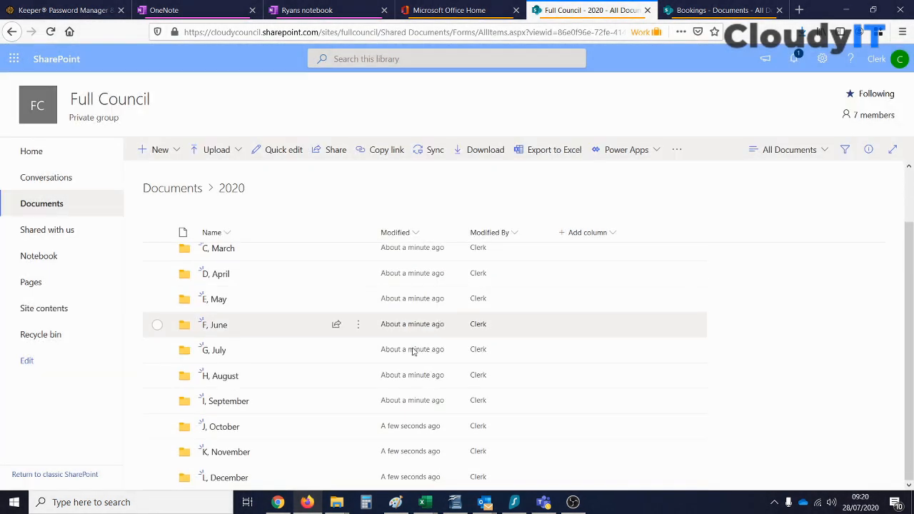
{"action": "left_click", "coordinate": [223, 377]}
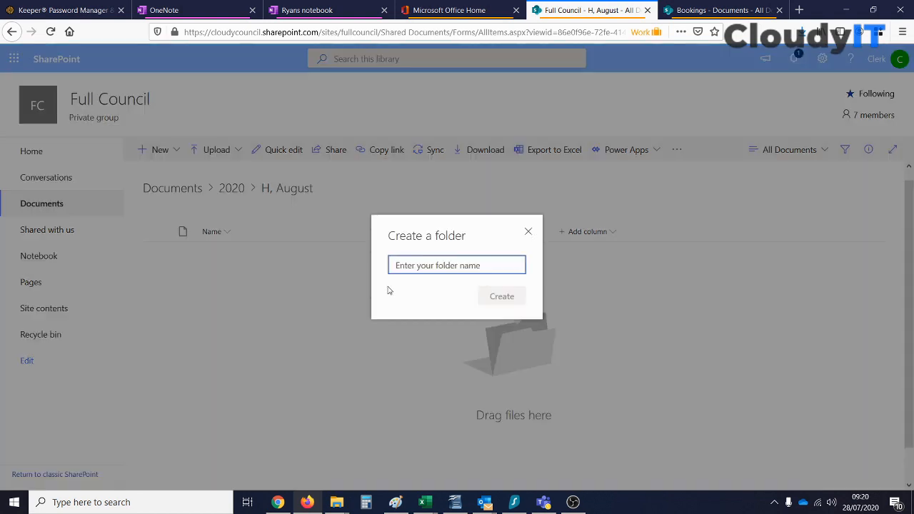
{"action": "type", "text": "Supporting Do"}
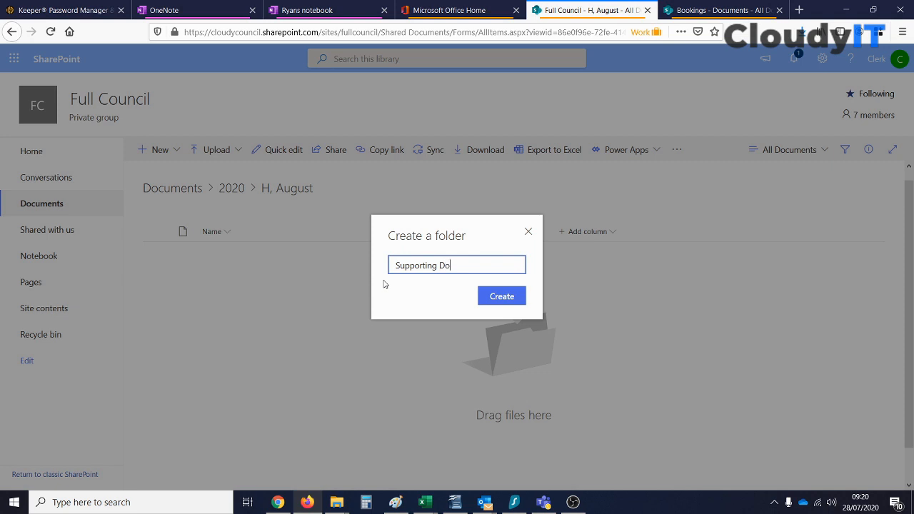
{"action": "type", "text": "cuments"}
{"action": "left_click", "coordinate": [490, 296]}
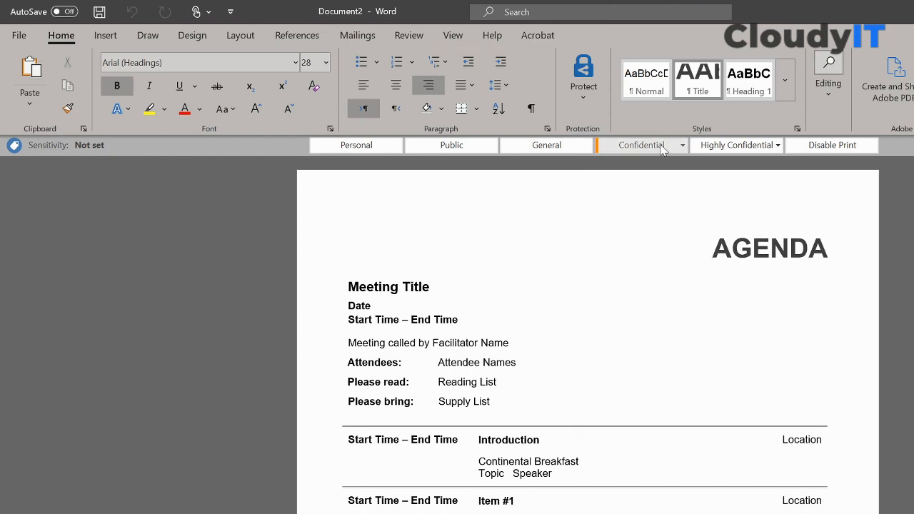
- Switch to the agenda document in Word and set its sensitivity label to Confidential \ All Employees
{"action": "left_click", "coordinate": [657, 145]}
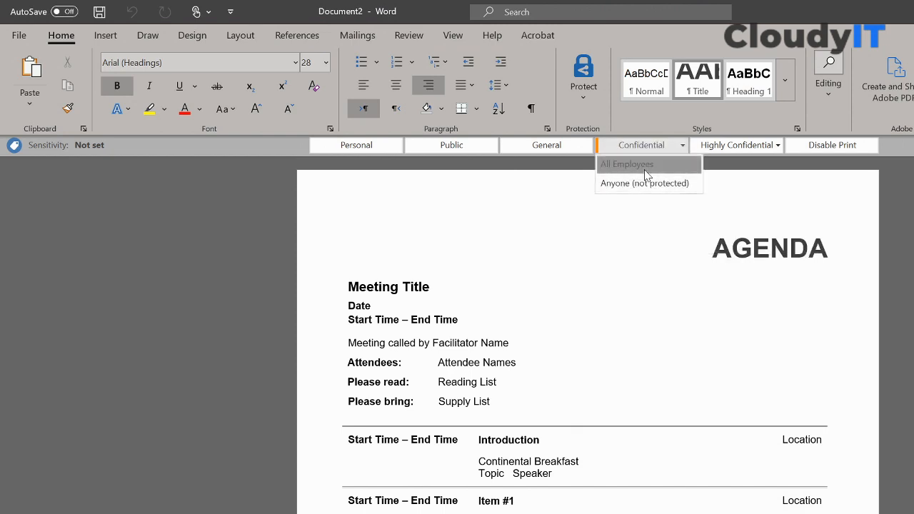
{"action": "left_click", "coordinate": [646, 166]}
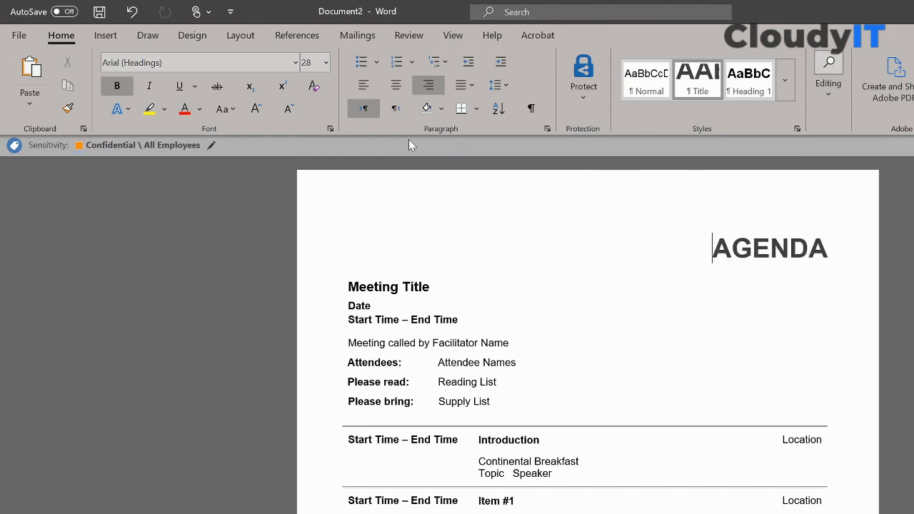
- Change the agenda document's sensitivity label to Highly Confidential \ All Employees
{"action": "left_click", "coordinate": [210, 146]}
{"action": "left_click", "coordinate": [359, 305]}
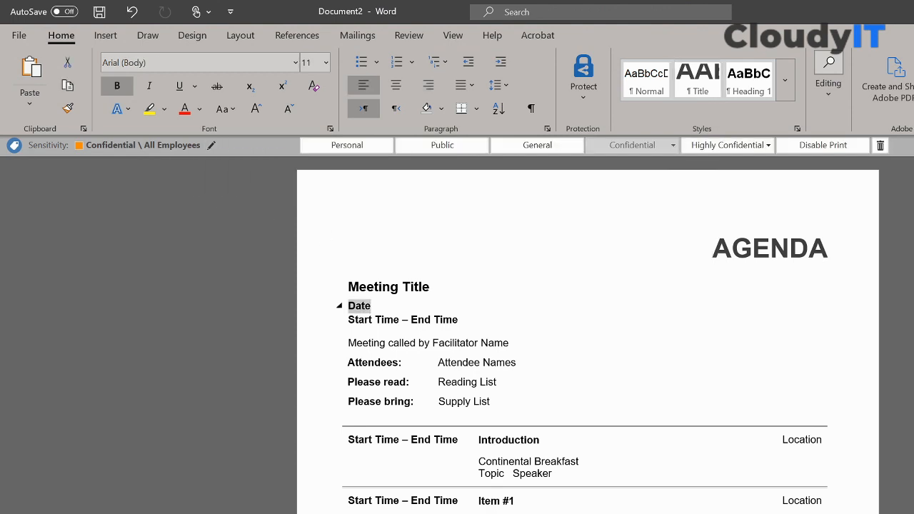
{"action": "left_click", "coordinate": [718, 148]}
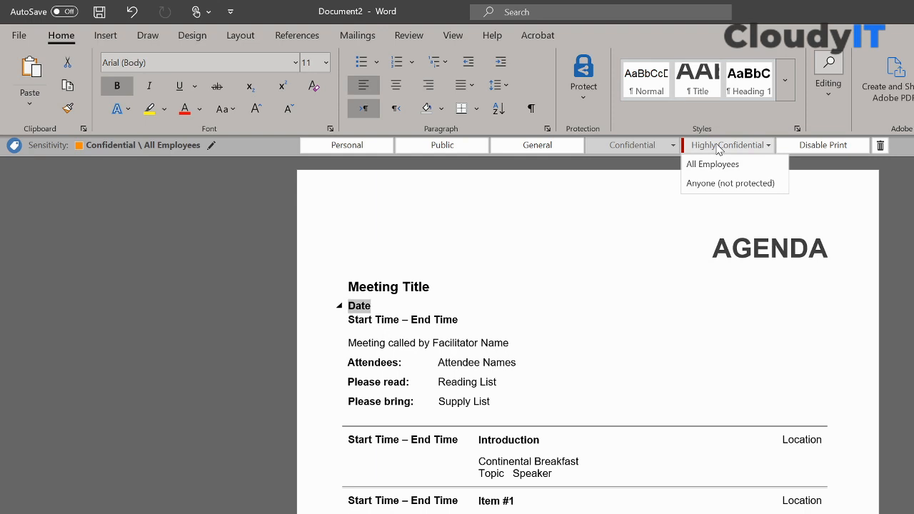
{"action": "left_click", "coordinate": [738, 164]}
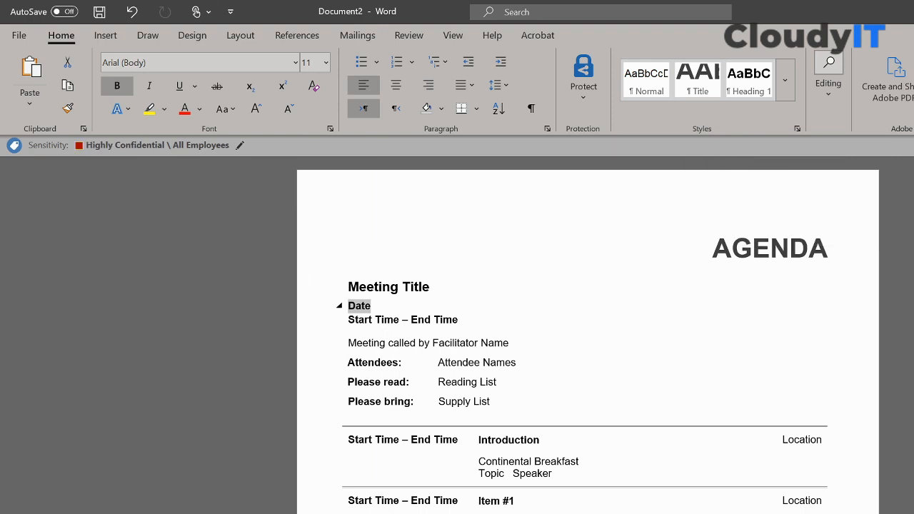
- Review the Highly Confidential label's options and reapply its All Employees option to the agenda
{"action": "left_click", "coordinate": [239, 145]}
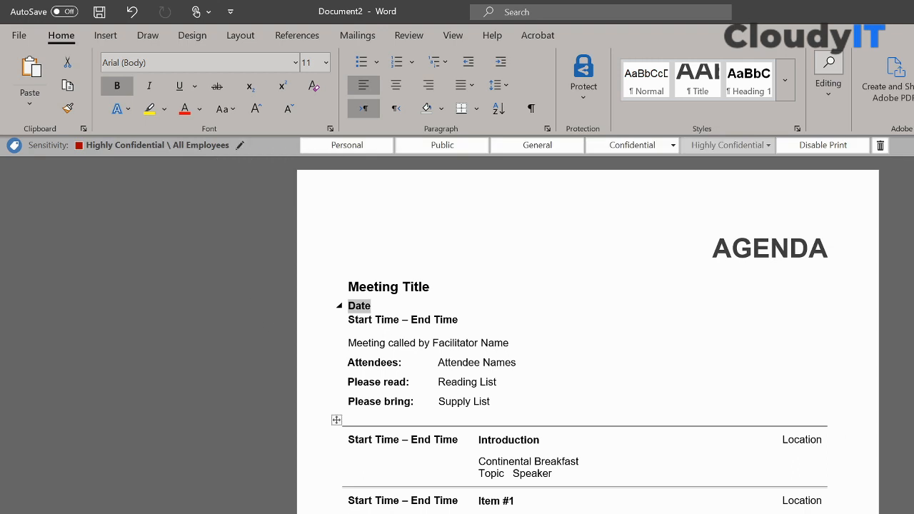
{"action": "left_click", "coordinate": [467, 381]}
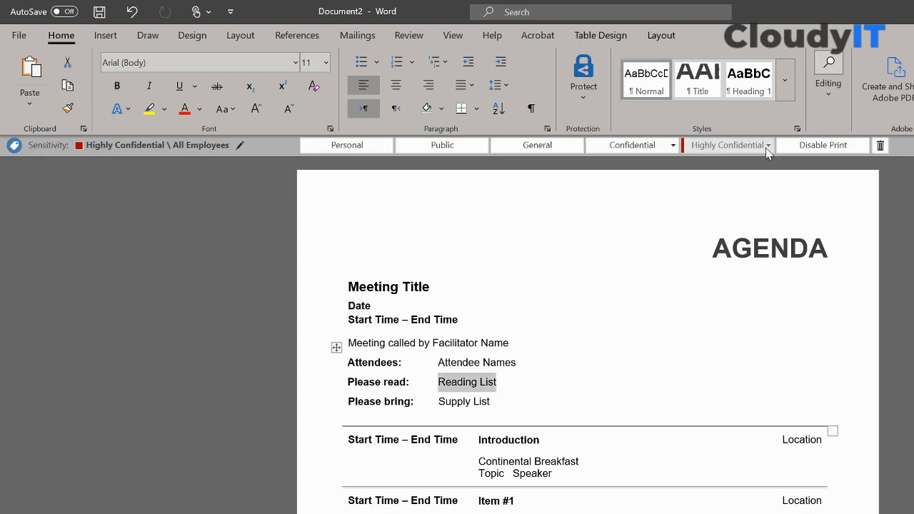
{"action": "left_click", "coordinate": [766, 148]}
{"action": "left_click", "coordinate": [766, 148]}
{"action": "left_click", "coordinate": [768, 146]}
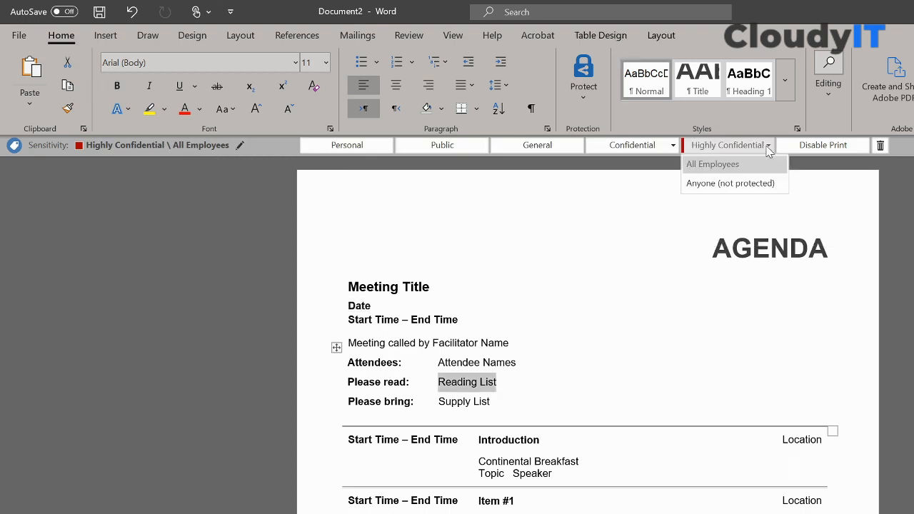
{"action": "left_click", "coordinate": [544, 467]}
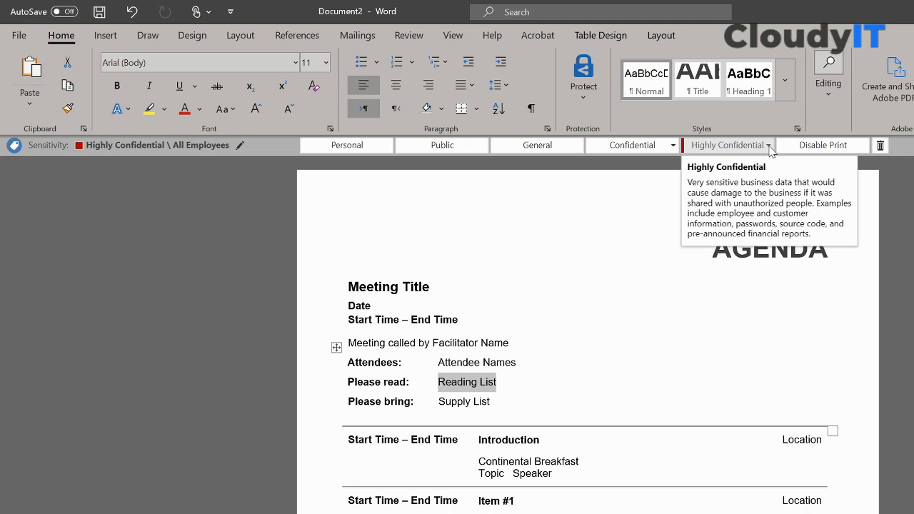
{"action": "left_click", "coordinate": [336, 261]}
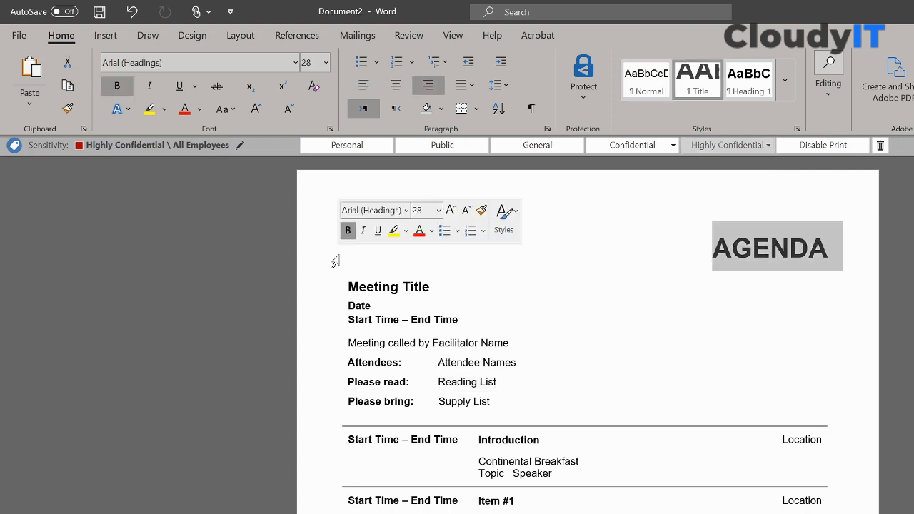
{"action": "left_click", "coordinate": [351, 278]}
{"action": "left_click", "coordinate": [371, 501]}
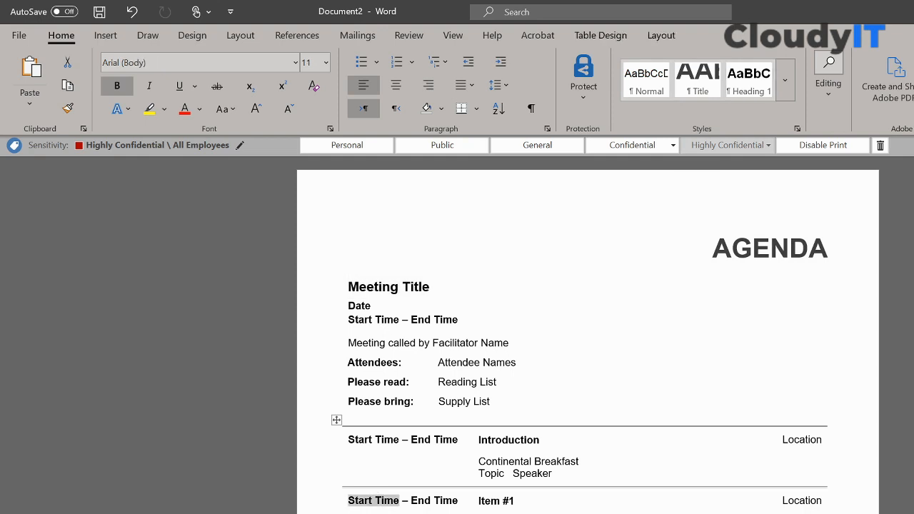
{"action": "left_click", "coordinate": [763, 146]}
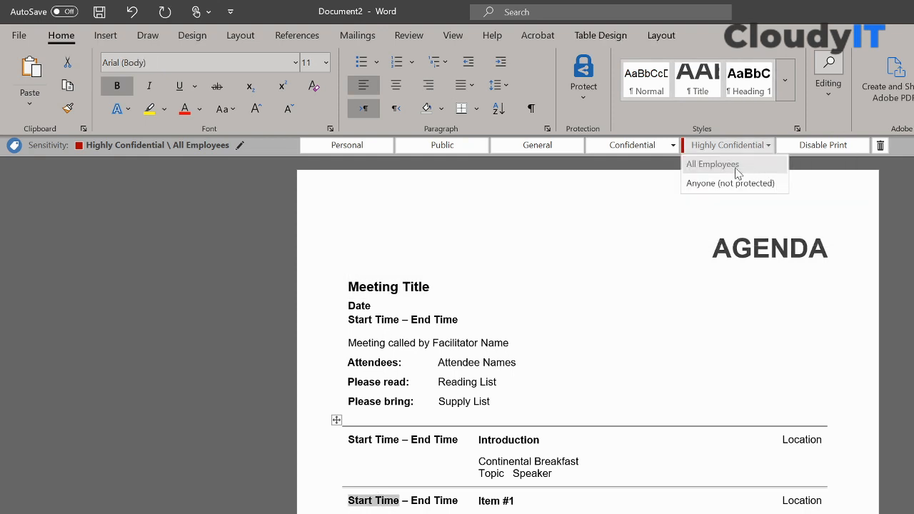
{"action": "left_click", "coordinate": [736, 165]}
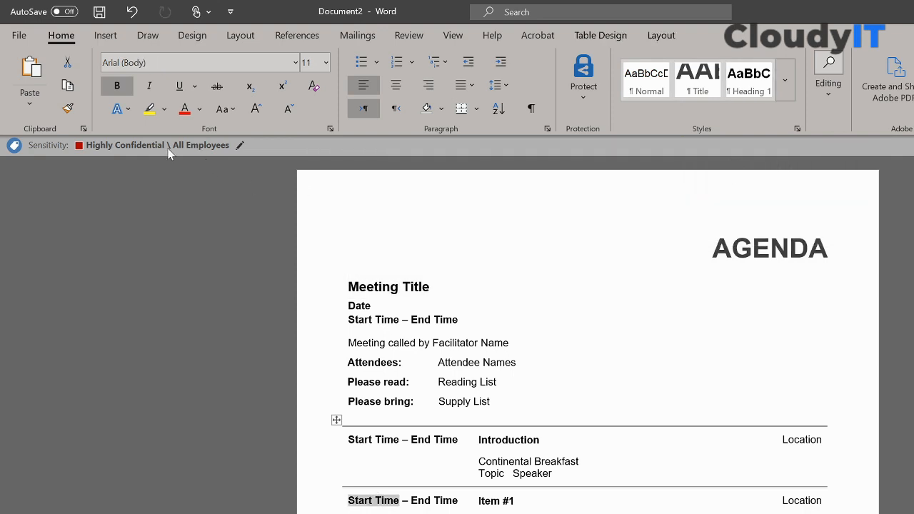
{"action": "mouse_move", "coordinate": [164, 148]}
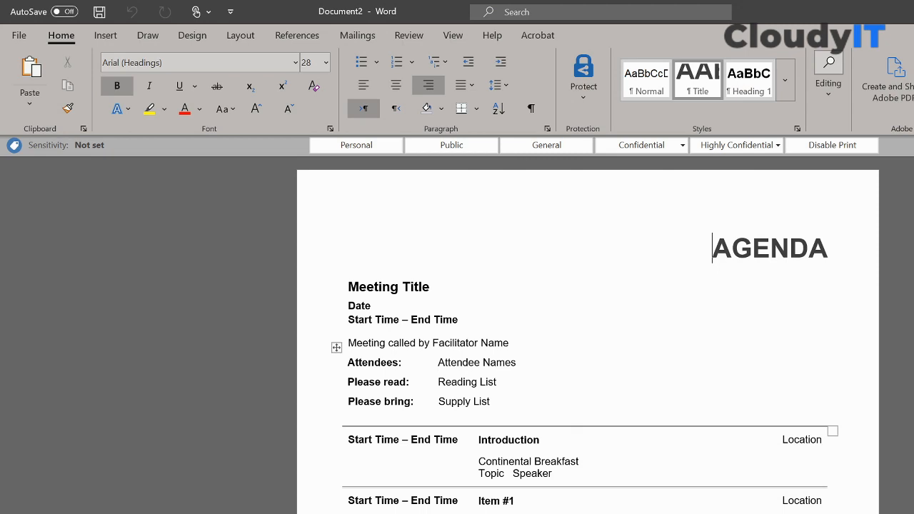
- Set the unlabelled agenda document's sensitivity to Confidential \ All Employees and reopen the label for editing
{"action": "left_click", "coordinate": [662, 147]}
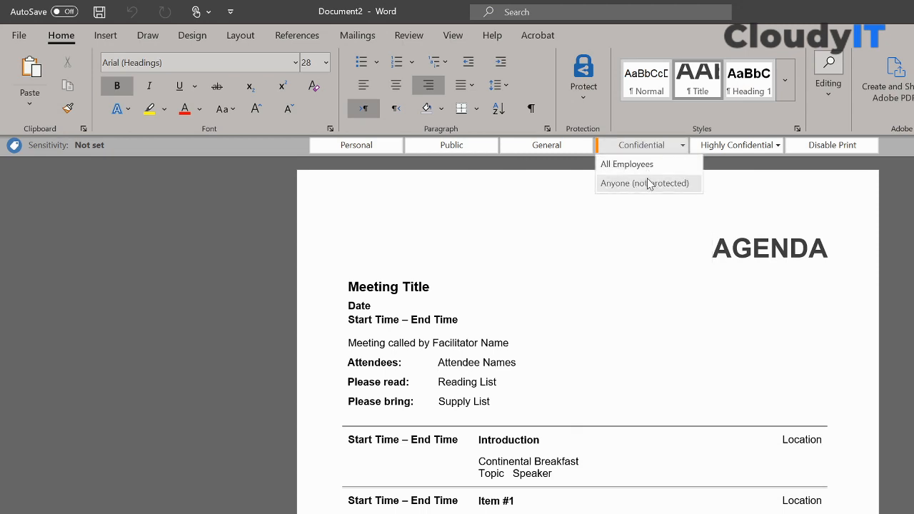
{"action": "left_click", "coordinate": [626, 164]}
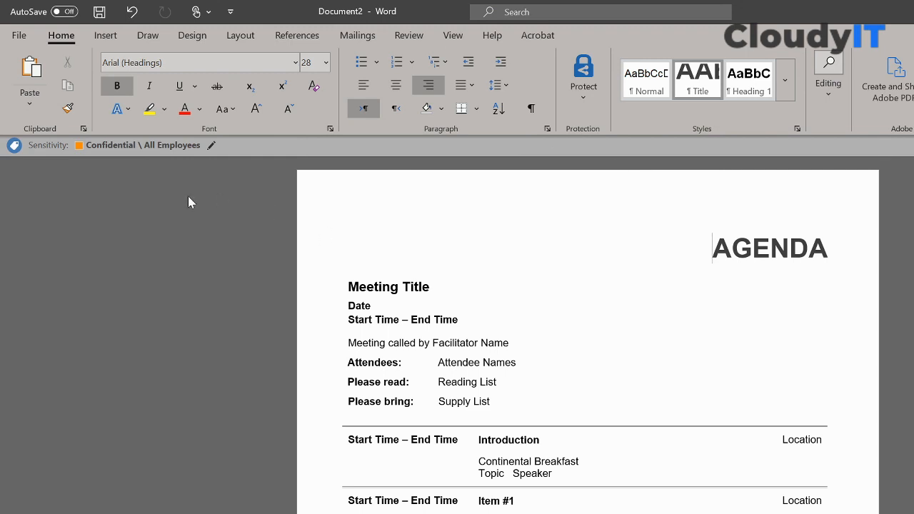
{"action": "left_click", "coordinate": [210, 147]}
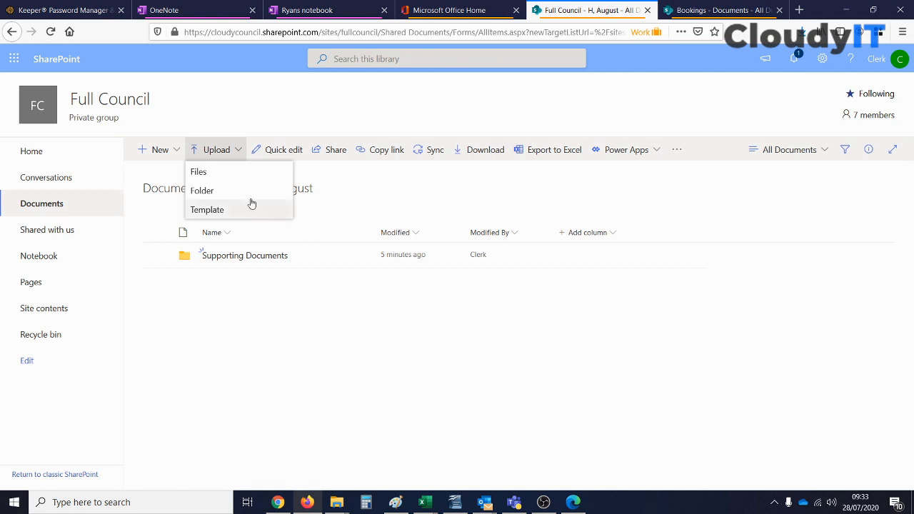
- Switch back to SharePoint and upload "Agenda August 2020.docx" from the Desktop to the "H, August" folder
{"action": "left_click", "coordinate": [205, 175]}
{"action": "left_click", "coordinate": [272, 179]}
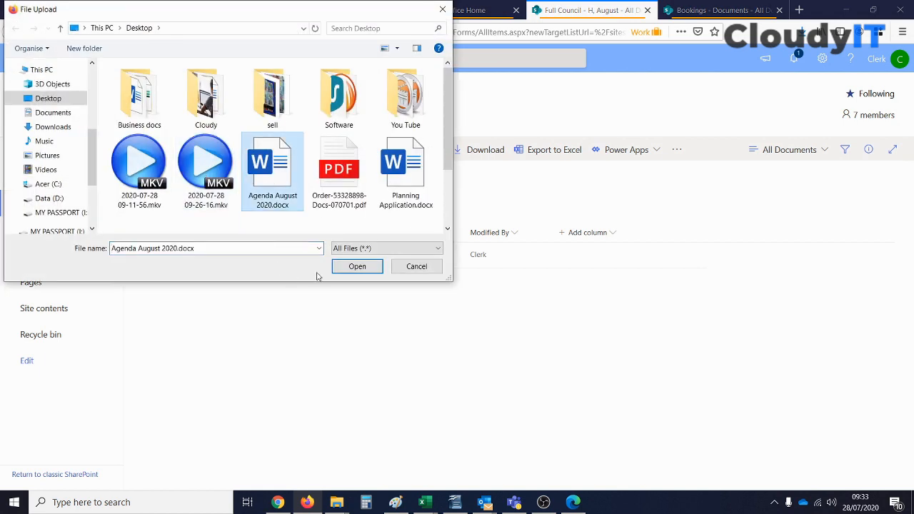
{"action": "left_click", "coordinate": [354, 266]}
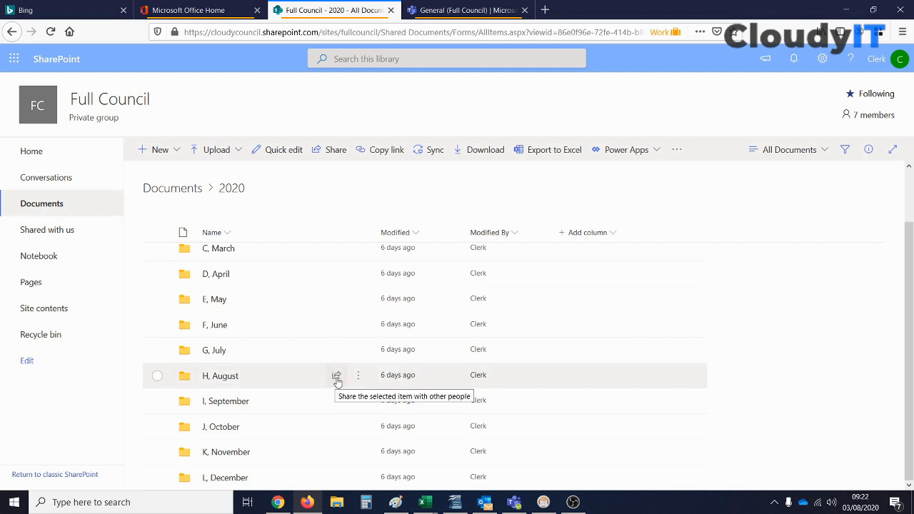
- Start sharing the "H, August" folder with anyone with the link, disallow editing, and set the link to expire on Saturday Aug 8 2020
{"action": "left_click", "coordinate": [336, 376]}
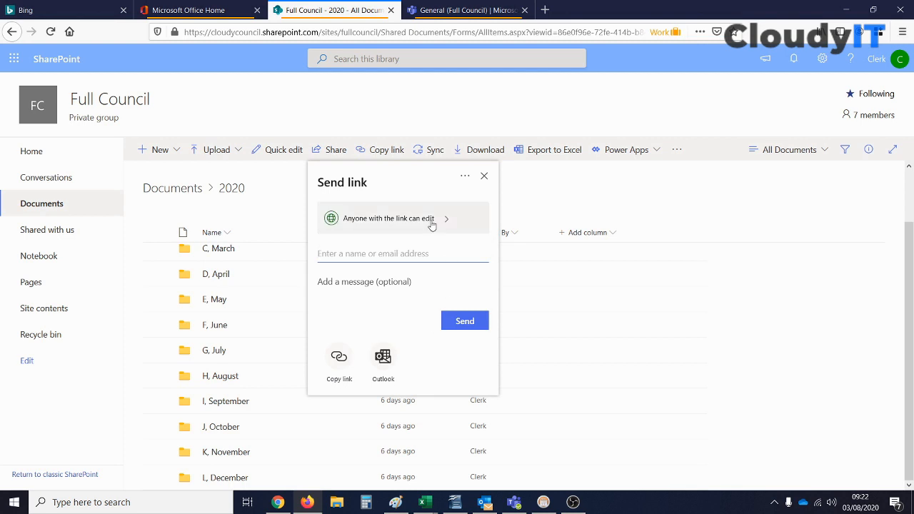
{"action": "left_click", "coordinate": [432, 223]}
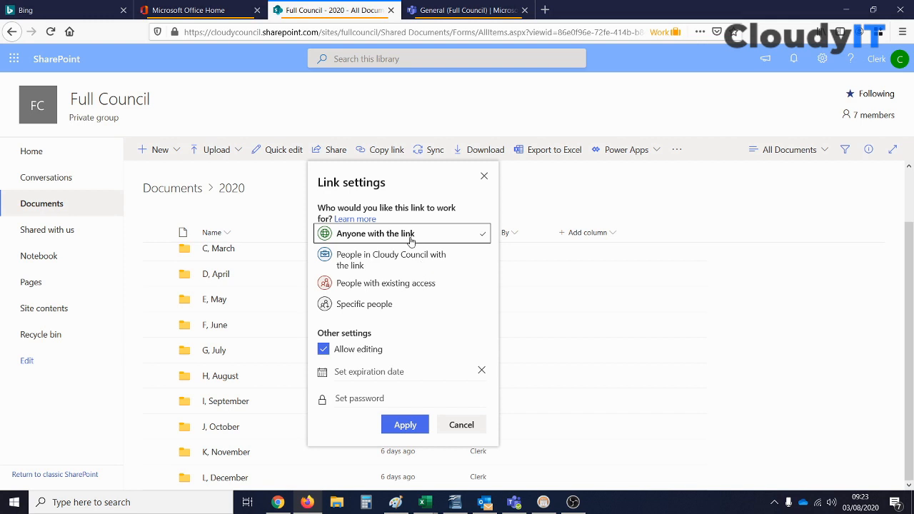
{"action": "left_click", "coordinate": [325, 351]}
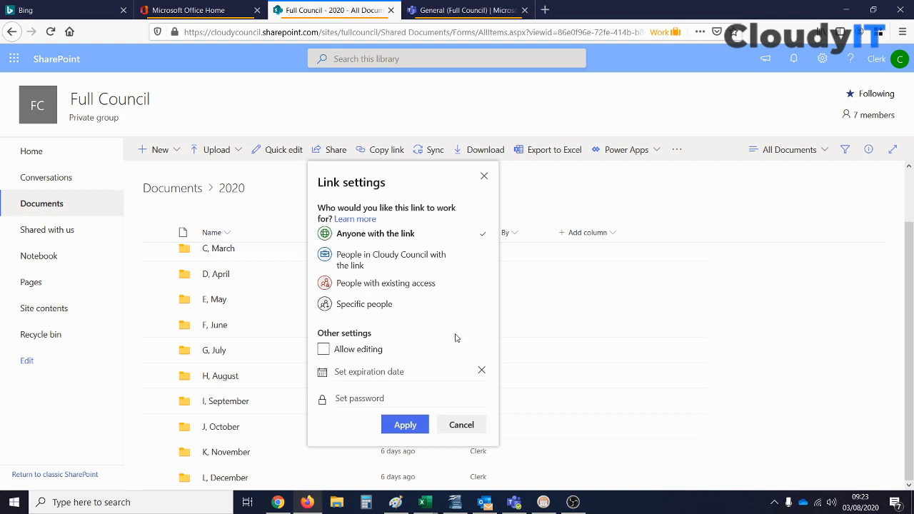
{"action": "left_click", "coordinate": [386, 376]}
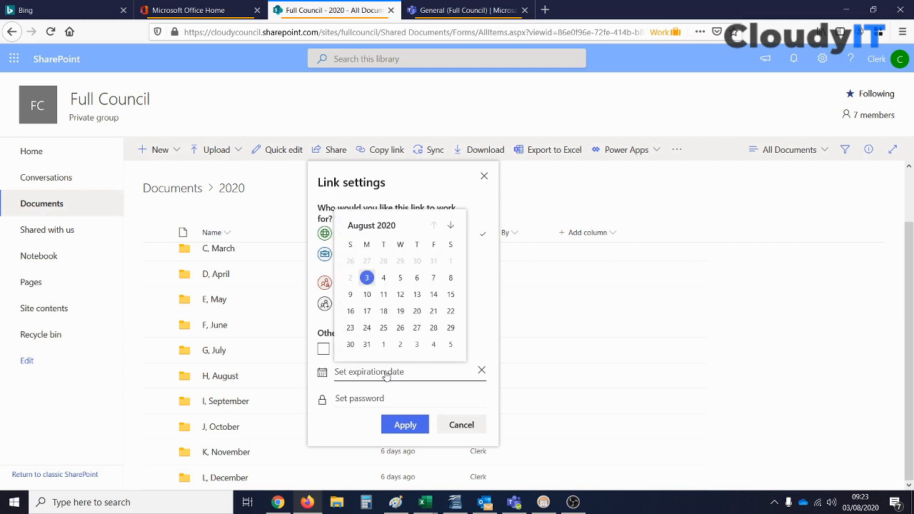
{"action": "left_click", "coordinate": [450, 278]}
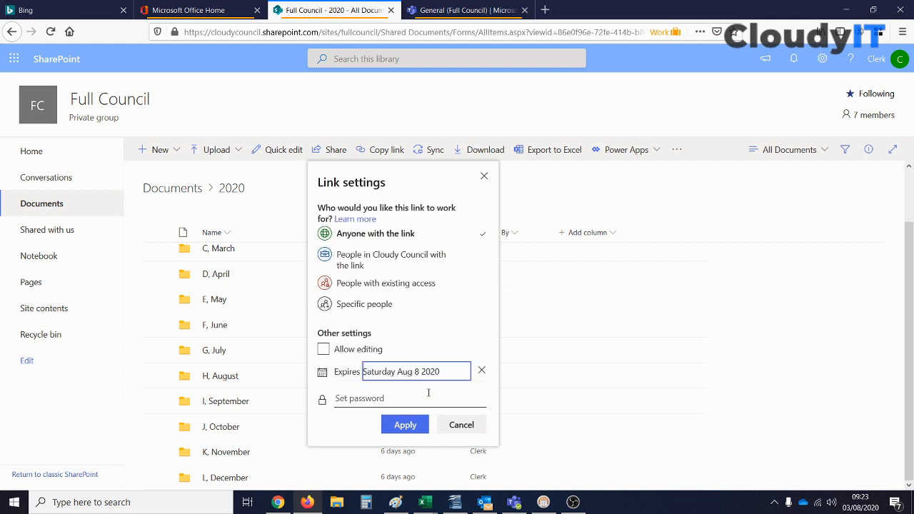
{"action": "left_click", "coordinate": [405, 428]}
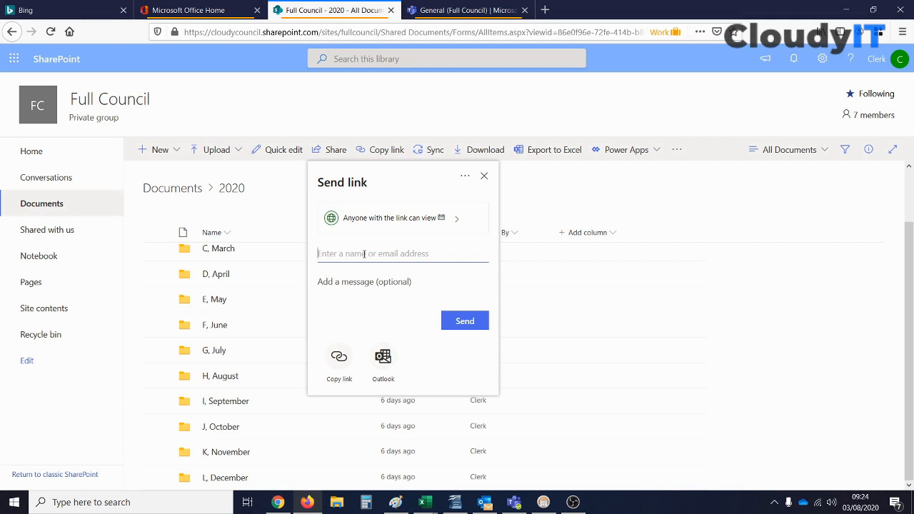
- Send the view-only "H, August" folder link to the General Full Council channel address found by entering "full"
{"action": "left_click", "coordinate": [364, 254]}
{"action": "type", "text": "full"}
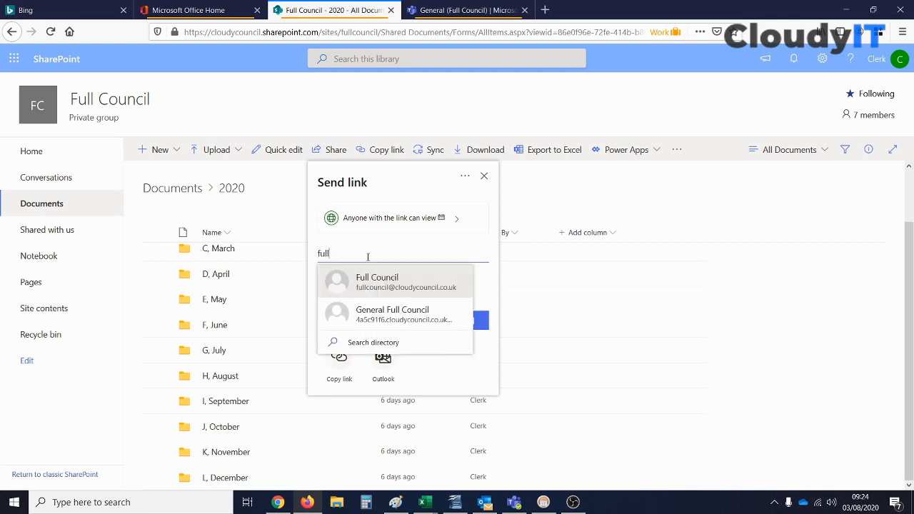
{"action": "left_click", "coordinate": [389, 314]}
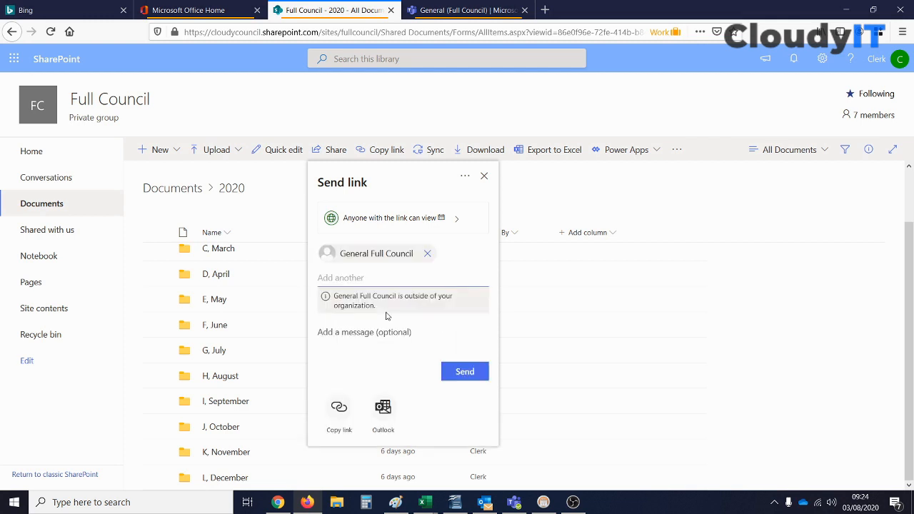
{"action": "left_click", "coordinate": [467, 374]}
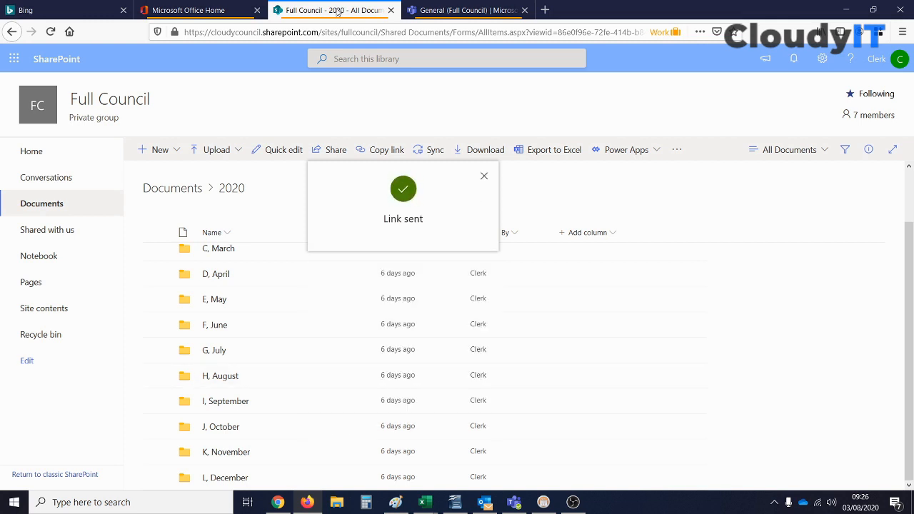
- Switch to Teams, expand the "H, August" sharing post in the Full Council General channel and open the shared folder
{"action": "left_click", "coordinate": [443, 10]}
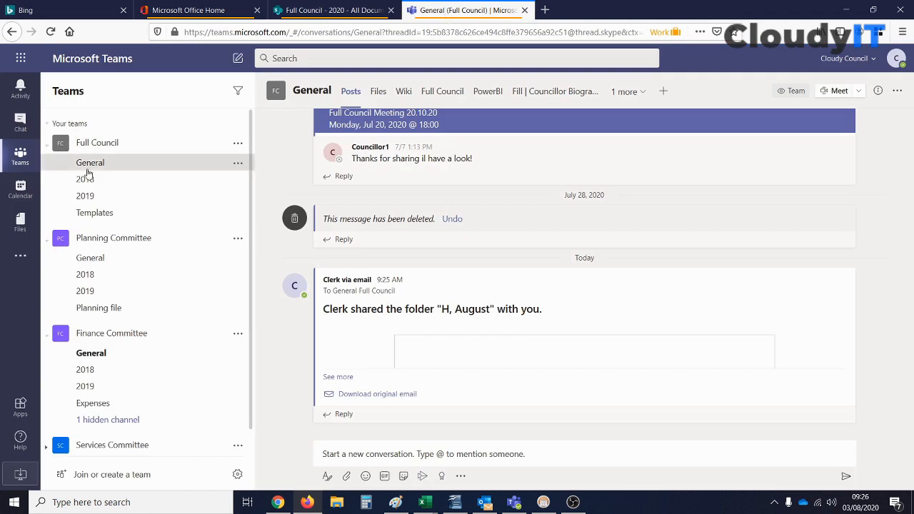
{"action": "left_click", "coordinate": [336, 376]}
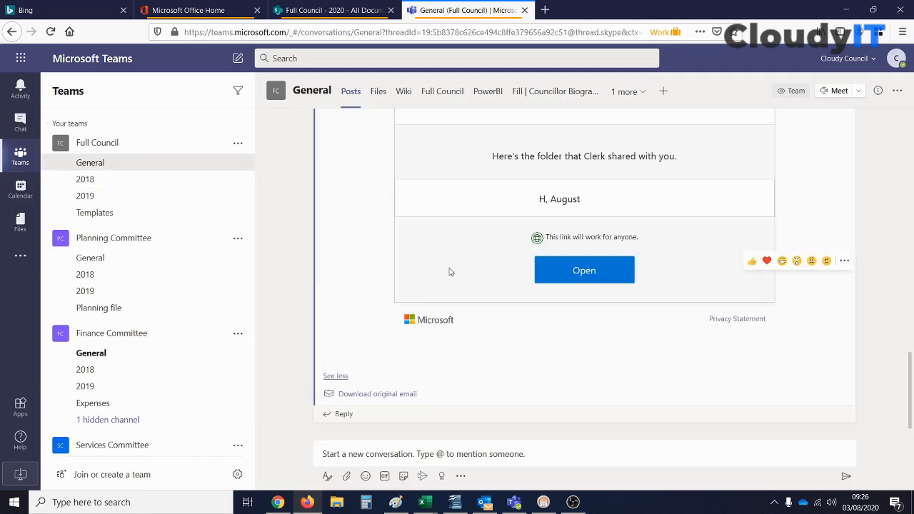
{"action": "left_click", "coordinate": [592, 272]}
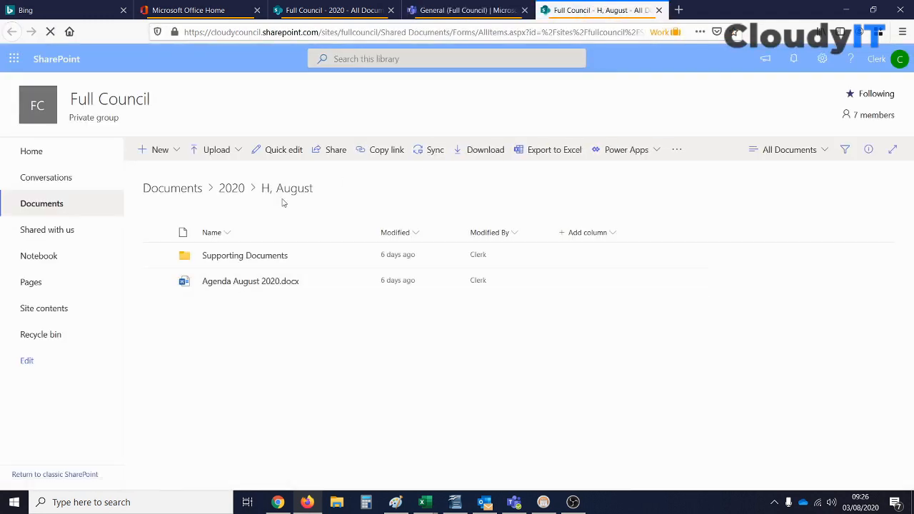
- Switch to the Outlook inbox and read the email that shares the "H, August" folder
{"action": "key", "text": "alt+Left"}
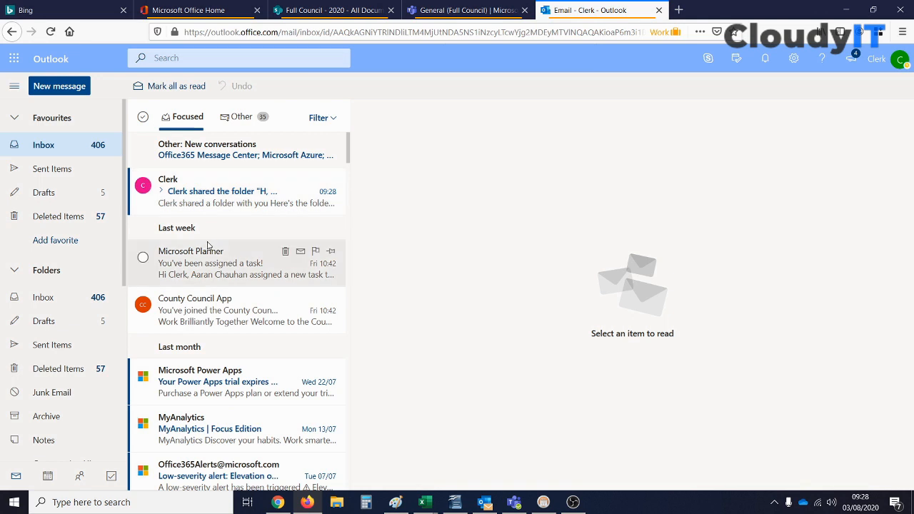
{"action": "left_click", "coordinate": [239, 193]}
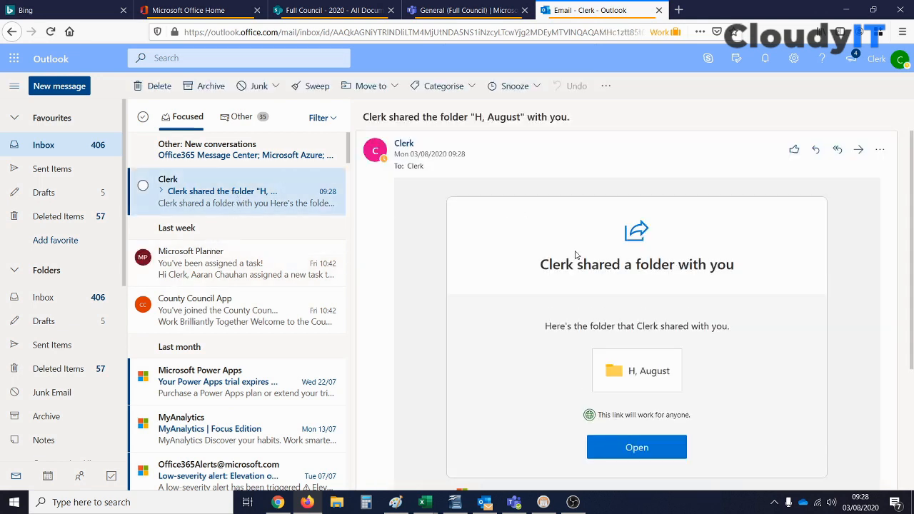
{"action": "scroll", "coordinate": [577, 257], "scroll_direction": "down", "scroll_amount": 3}
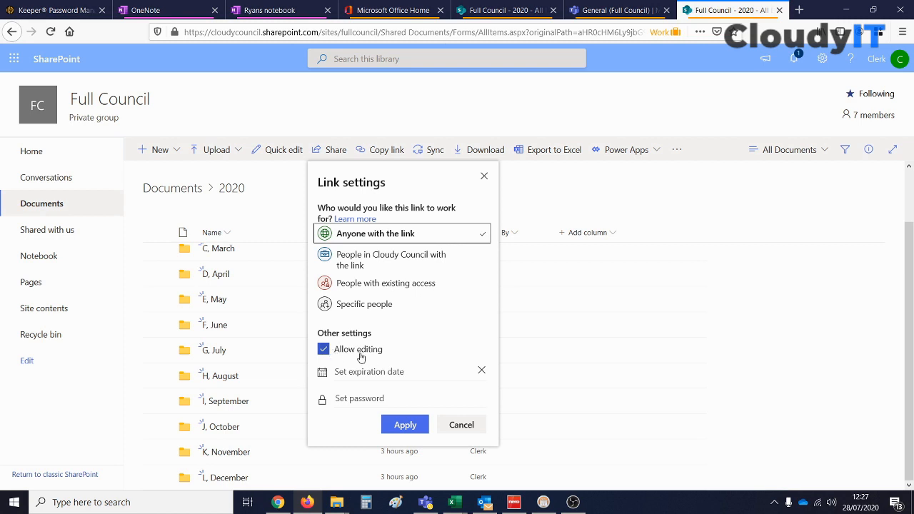
- Disallow editing on the anyone-with-the-link share in SharePoint, give it an expiration date and copy the resulting link
{"action": "left_click", "coordinate": [324, 350]}
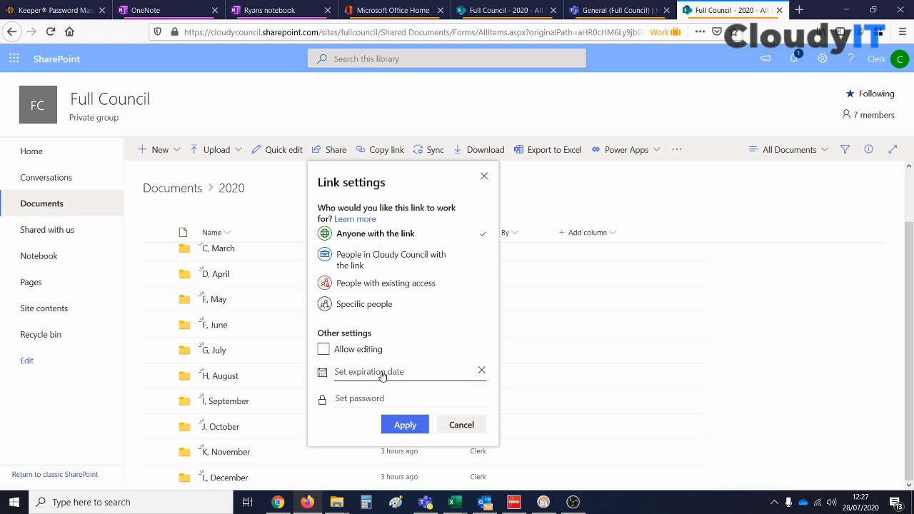
{"action": "left_click", "coordinate": [405, 425]}
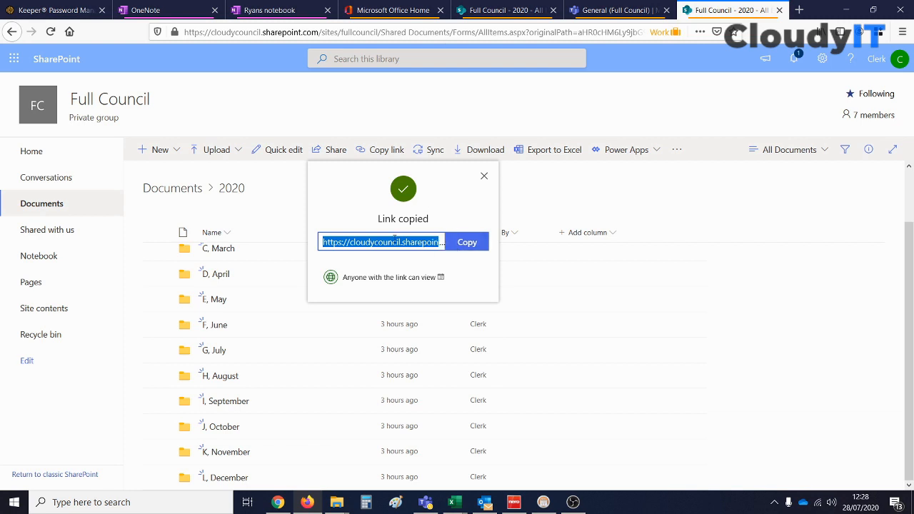